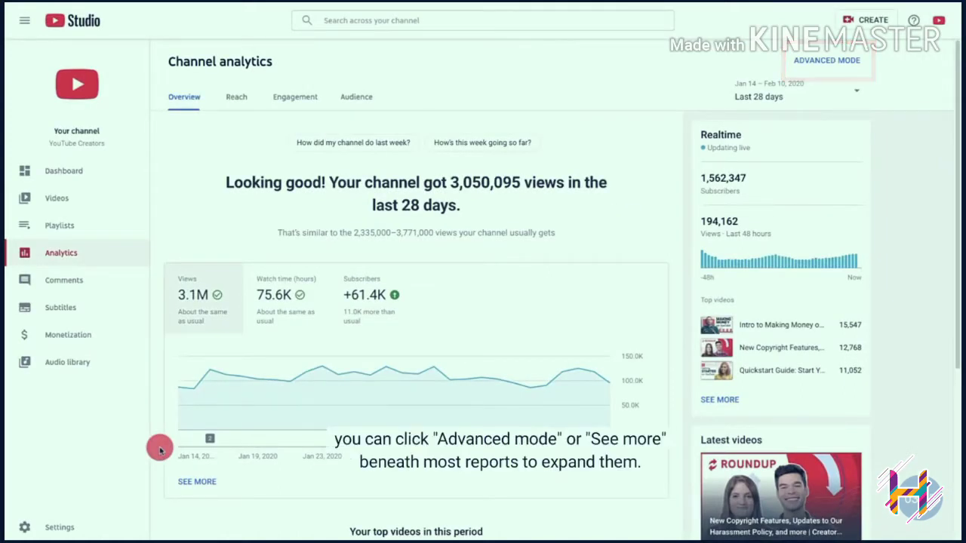
Expand the Overview views chart into the advanced report of views by video for 28 days
left_click(183, 486)
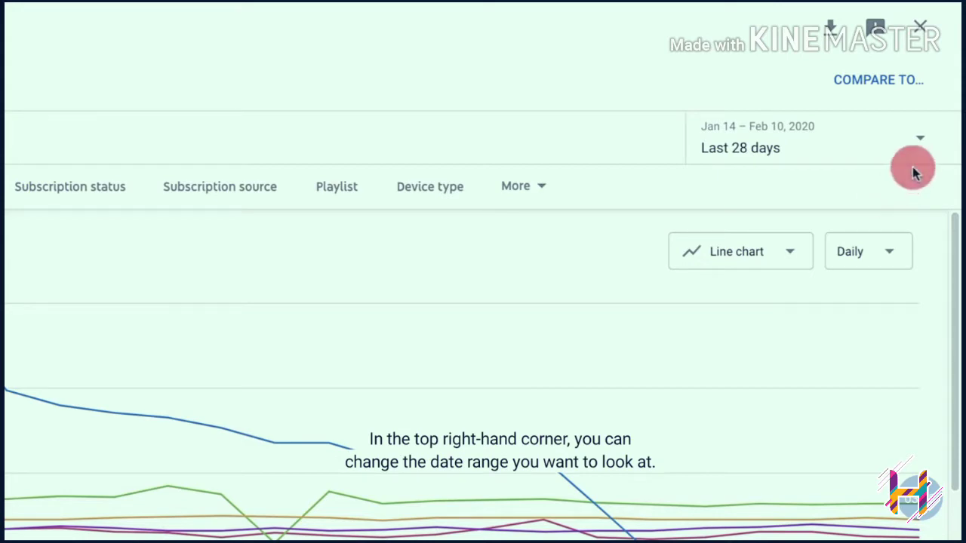
Limit the range to the last 7 days, then open analytics for the 2019 Produced Videos group
left_click(922, 144)
left_click(922, 143)
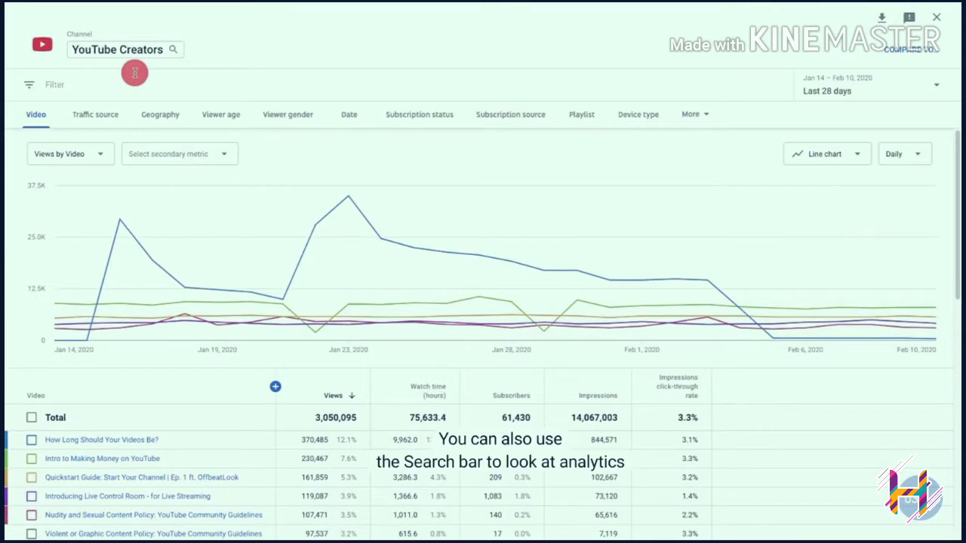
left_click(113, 49)
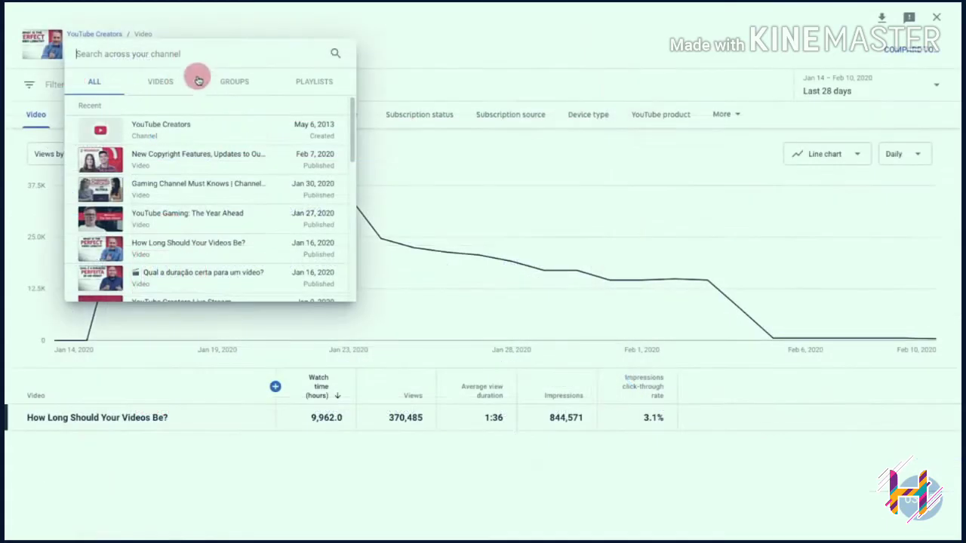
left_click(225, 93)
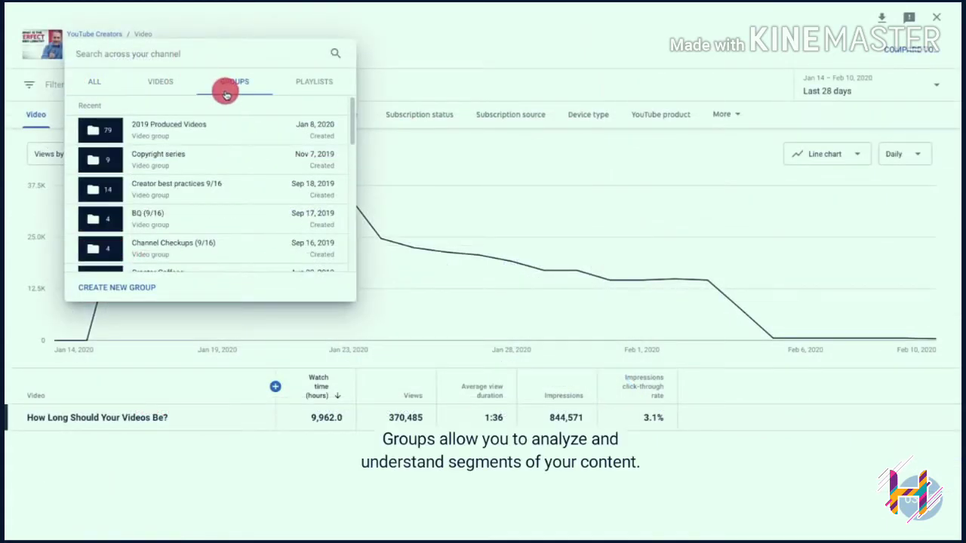
mouse_move(244, 129)
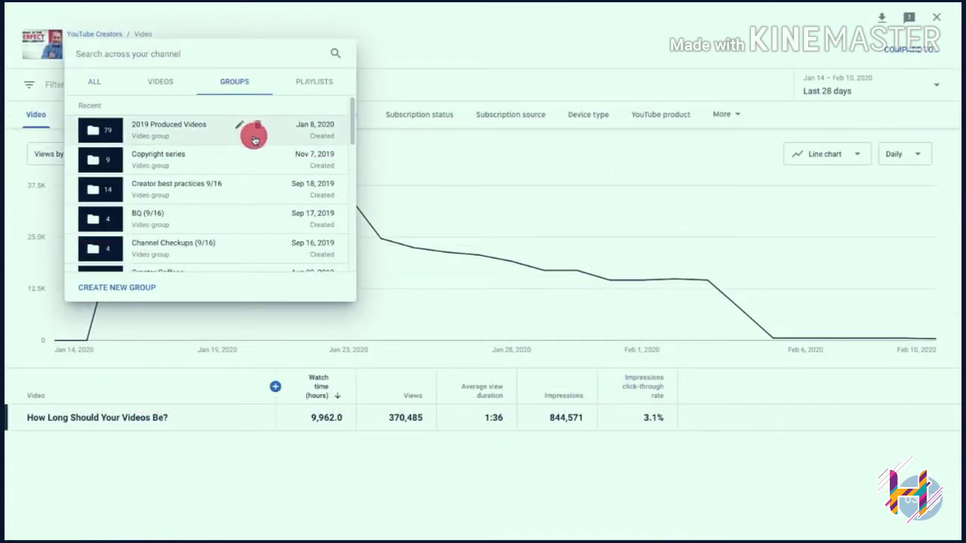
left_click(255, 140)
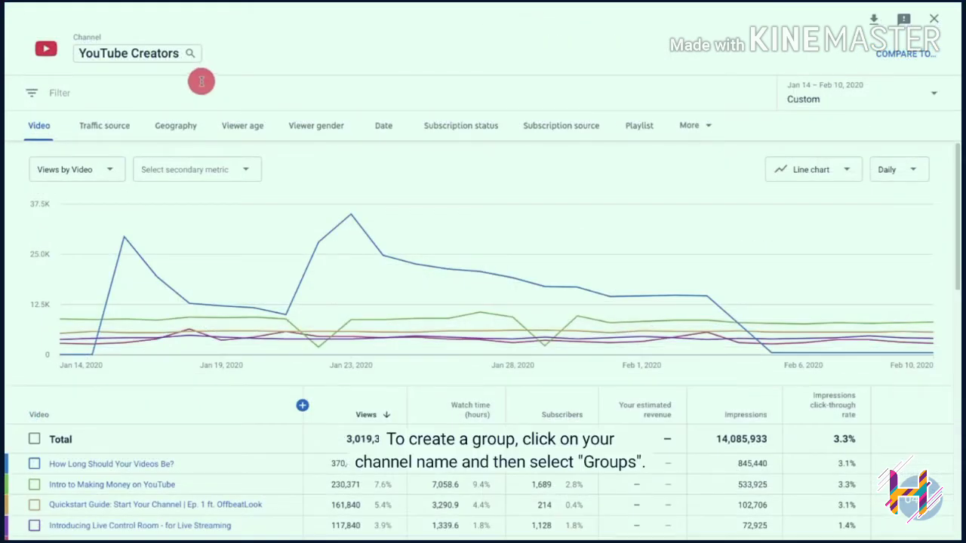
List the channel's video groups from the search box and begin a new group
left_click(184, 54)
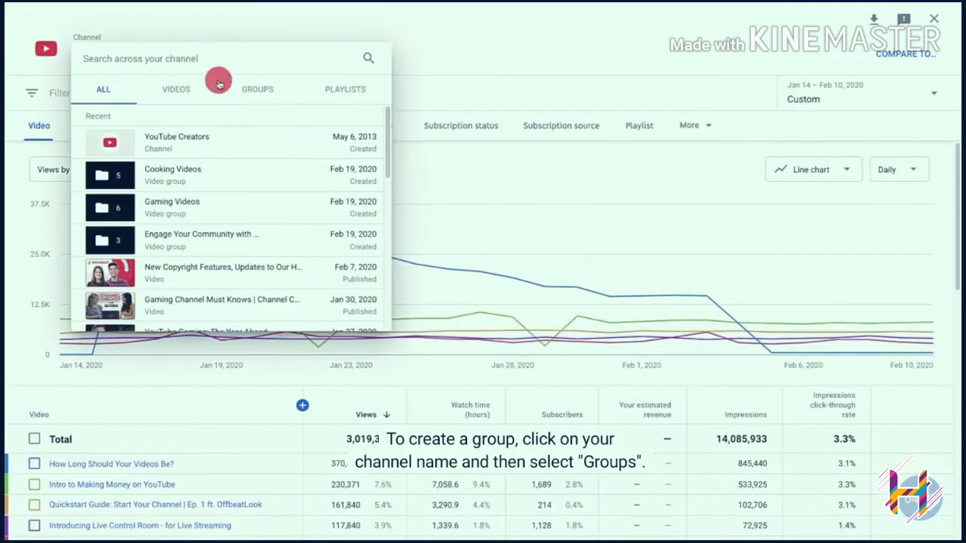
left_click(243, 96)
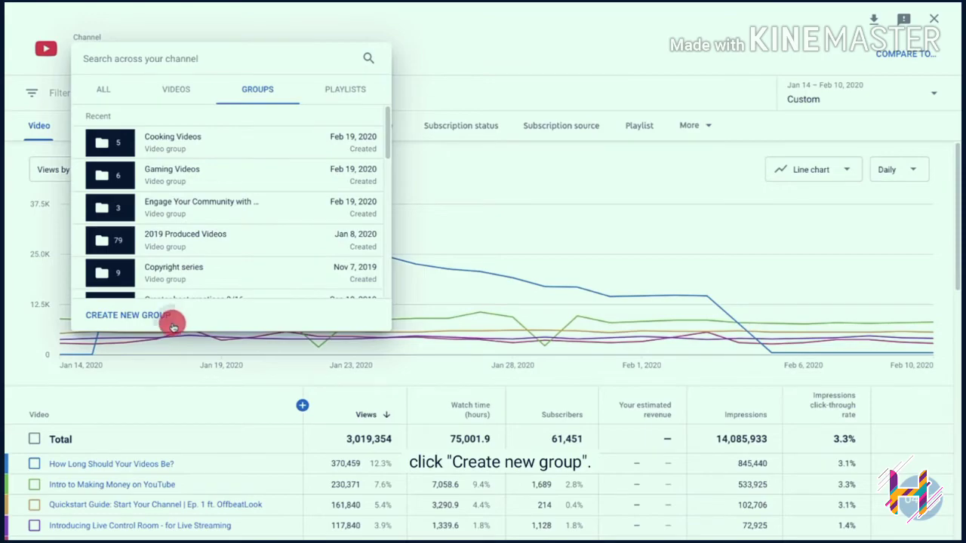
left_click(128, 315)
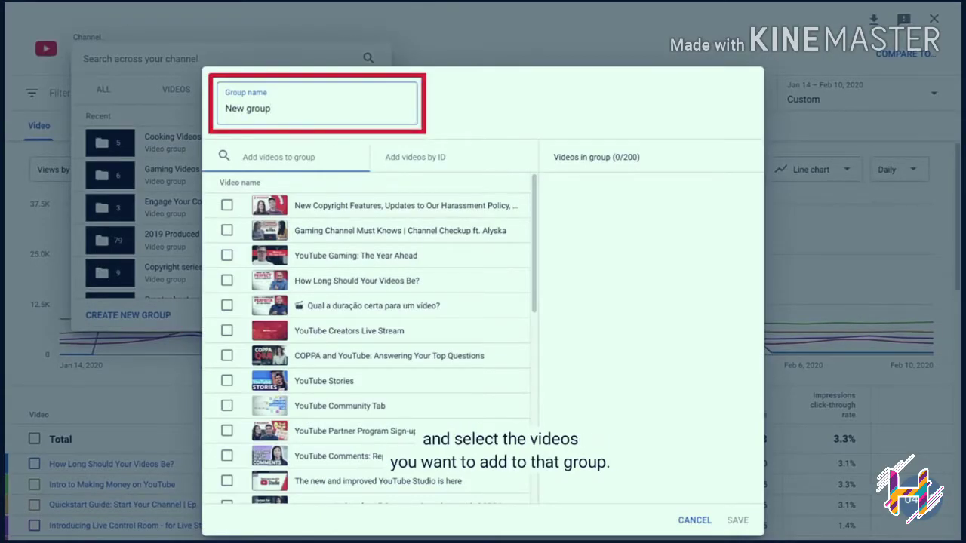
Save a group of five videos, including Gaming Channel Must Knows and New Copyright Features
left_click(226, 231)
left_click(228, 205)
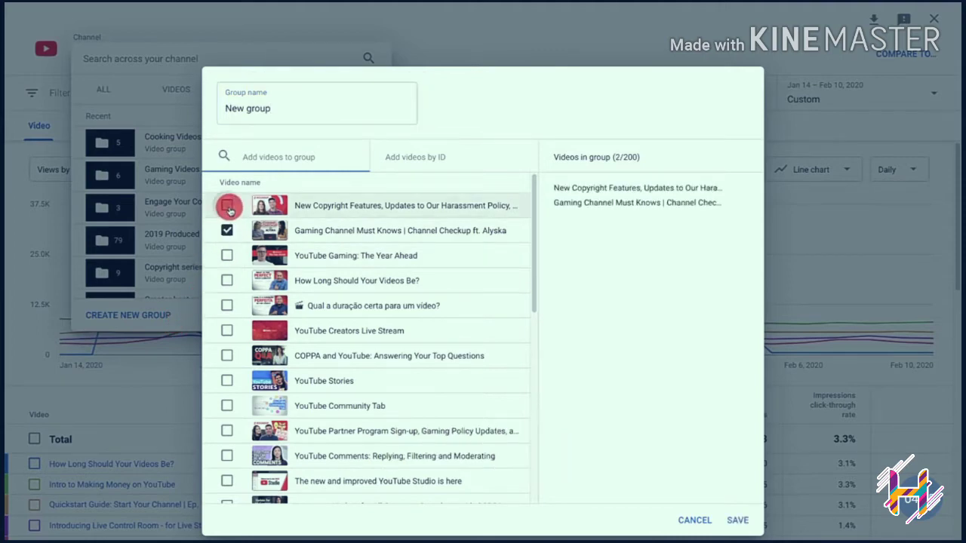
left_click(226, 255)
left_click(226, 282)
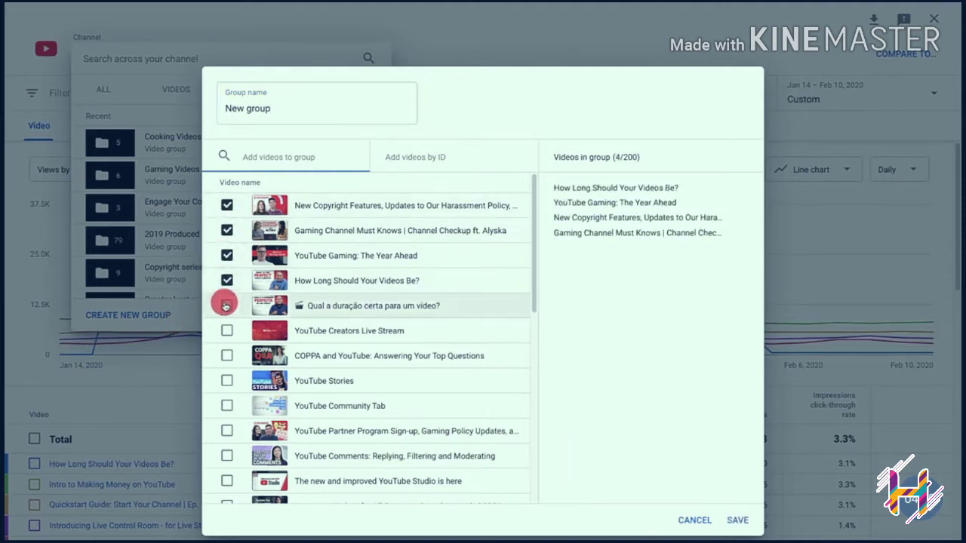
left_click(227, 304)
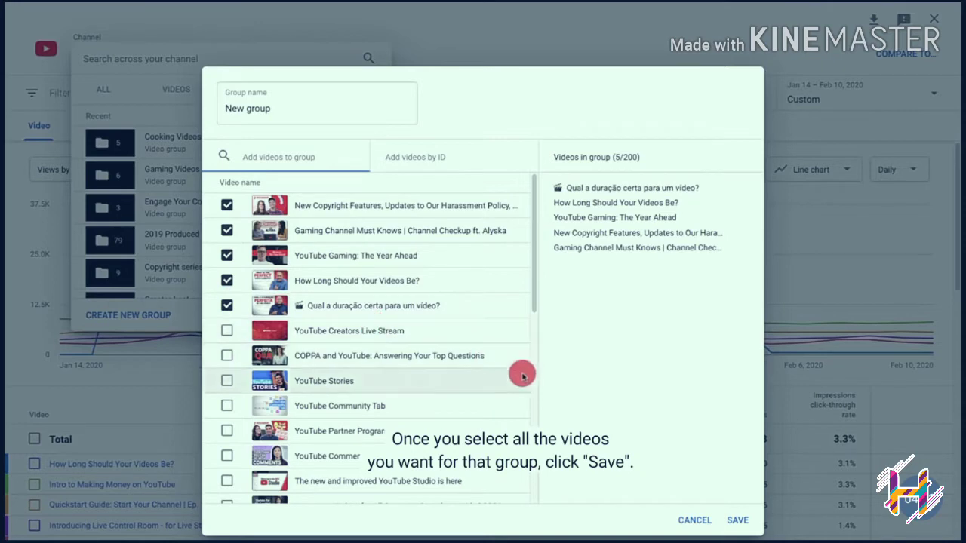
left_click(731, 527)
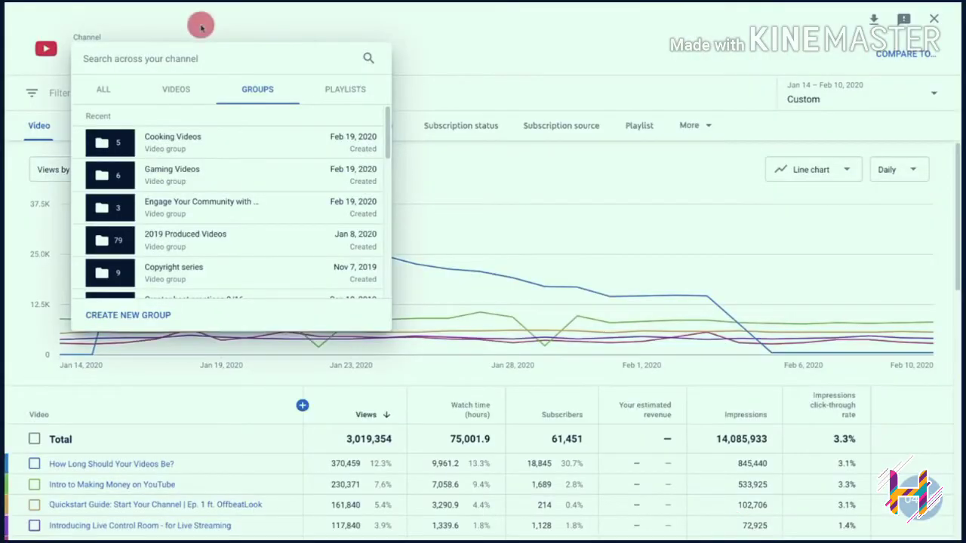
Search the channel for 'new', then check the Filter bar's available dimensions
left_click(184, 55)
type("new")
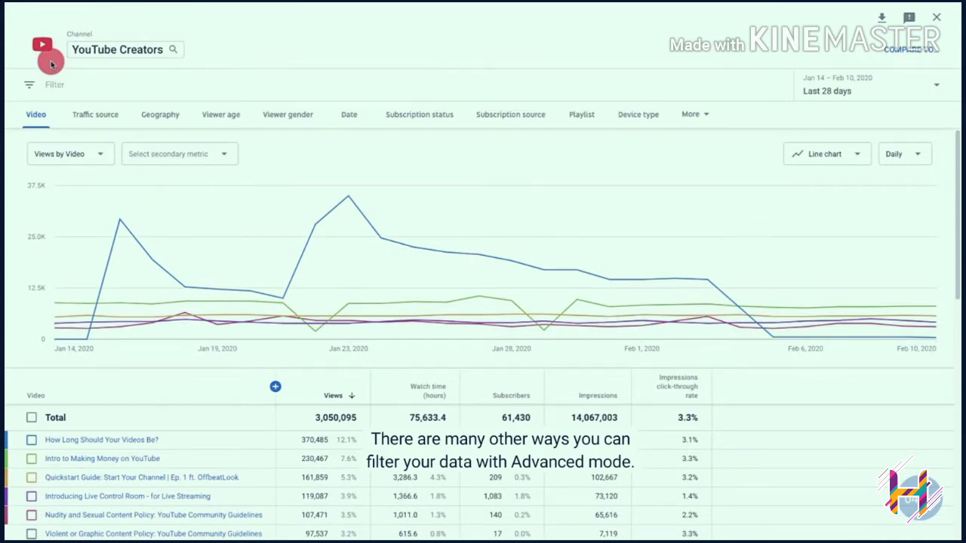
left_click(76, 84)
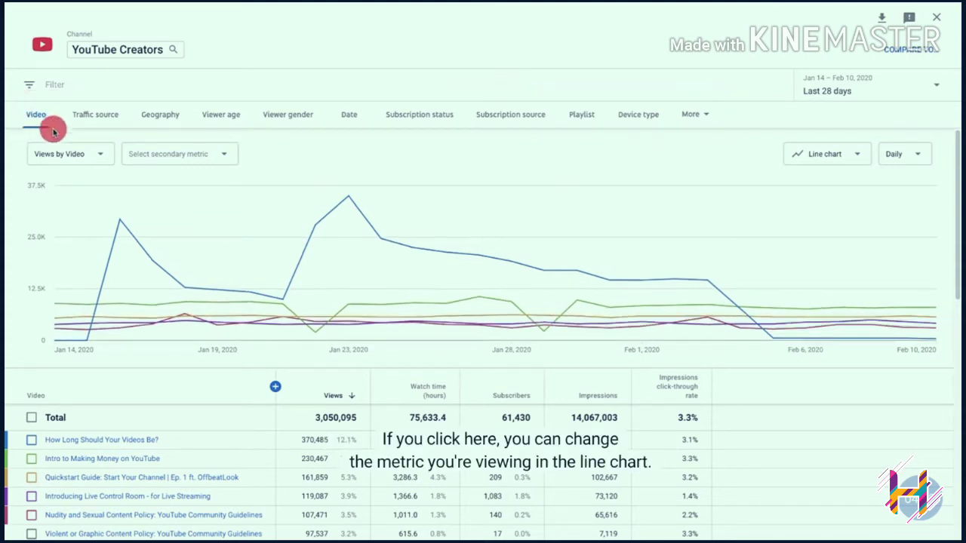
left_click(98, 156)
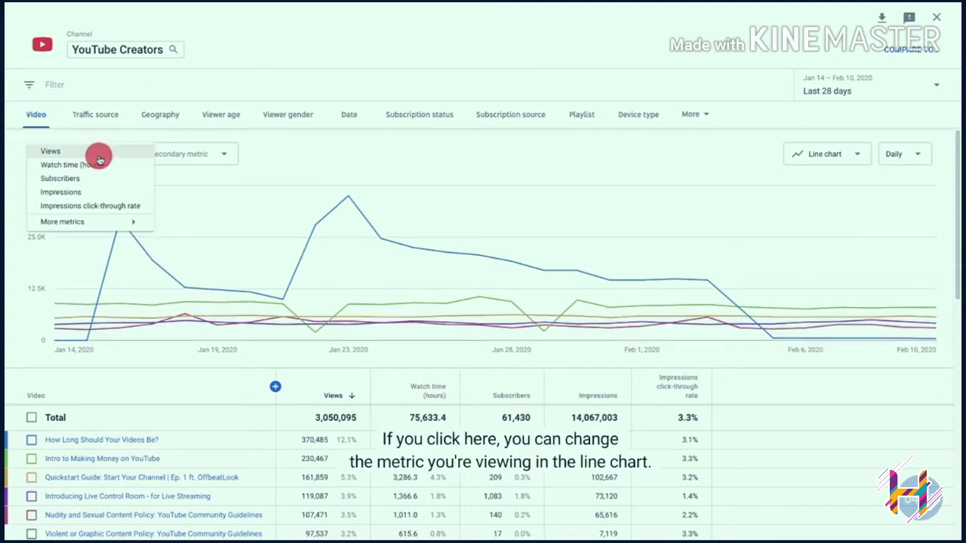
left_click(119, 224)
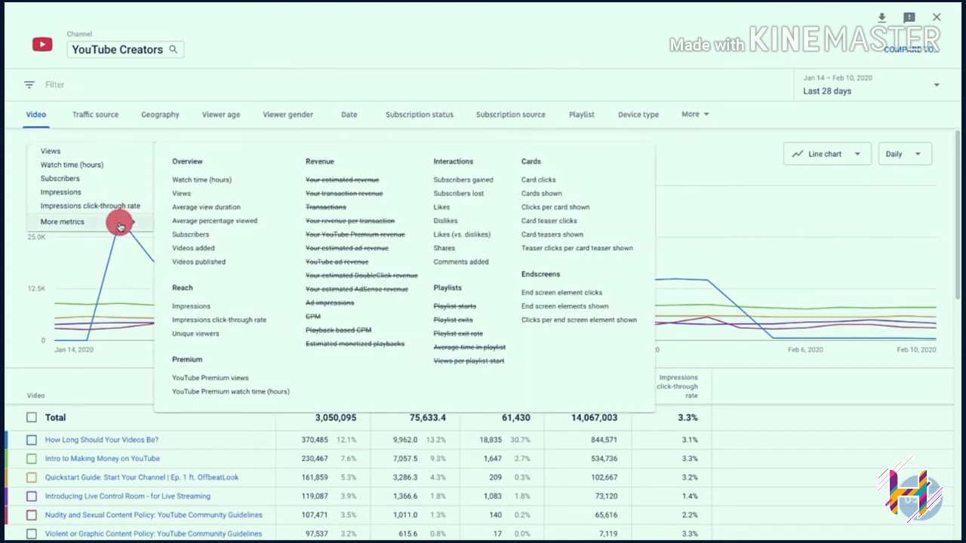
key("Escape")
left_click(222, 159)
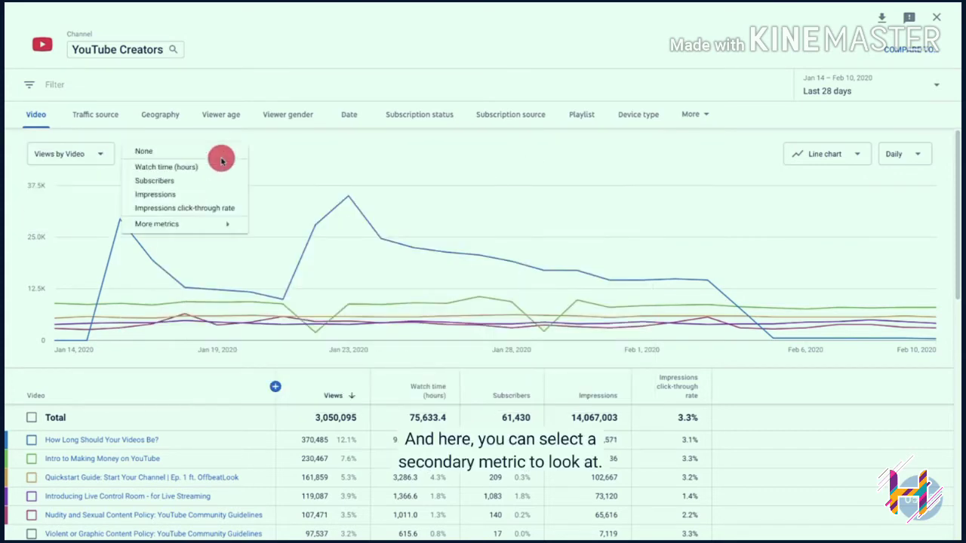
mouse_move(227, 227)
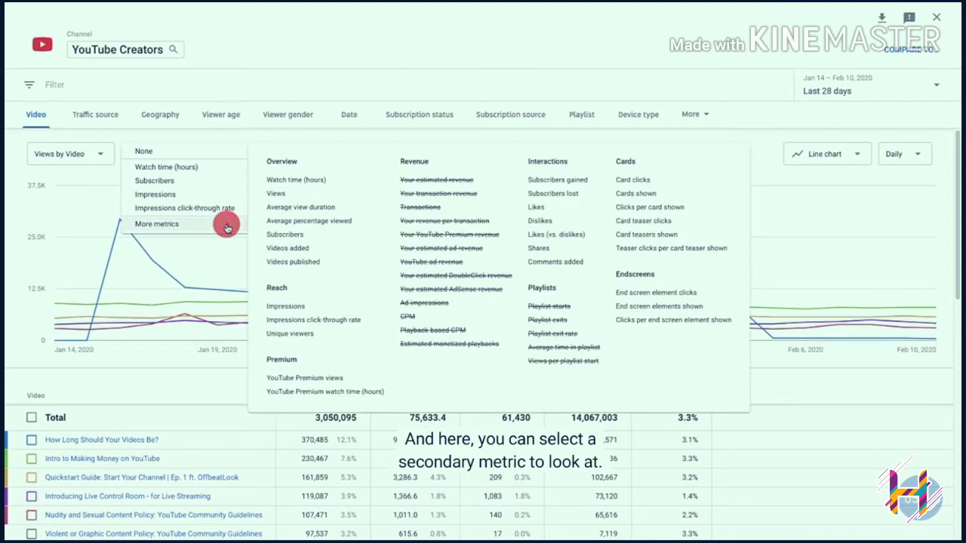
key("Escape")
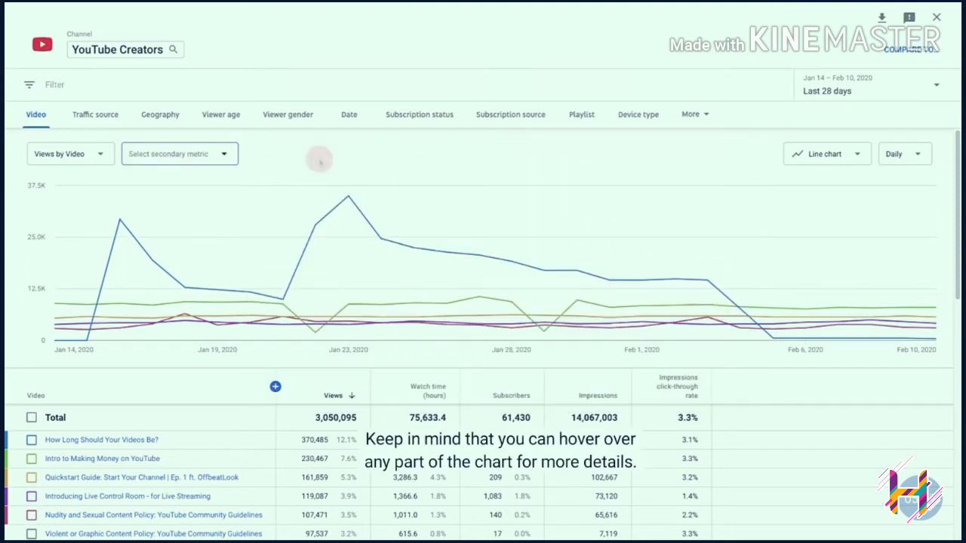
mouse_move(345, 197)
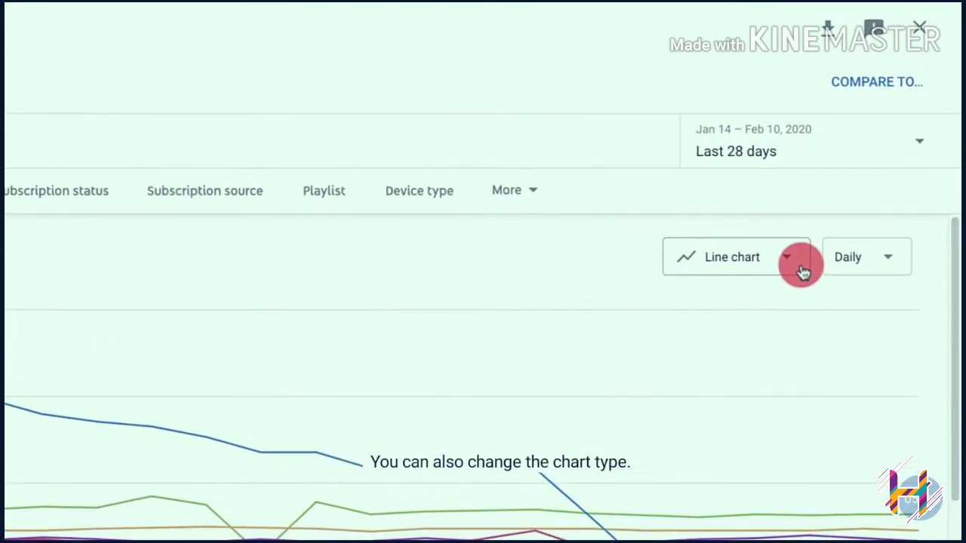
Switch the chart to bars, back to a line chart, and review the Daily interval options
left_click(802, 270)
left_click(793, 279)
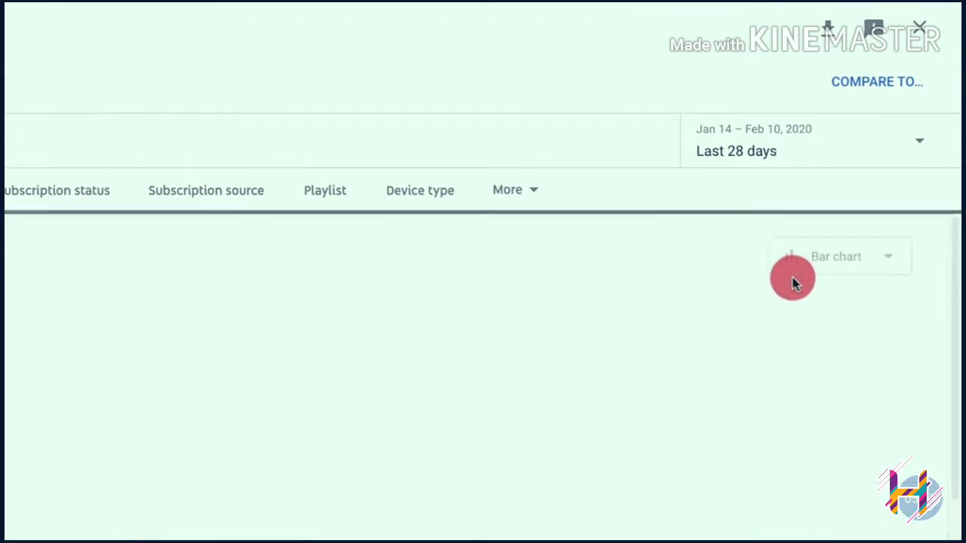
left_click(864, 157)
left_click(867, 153)
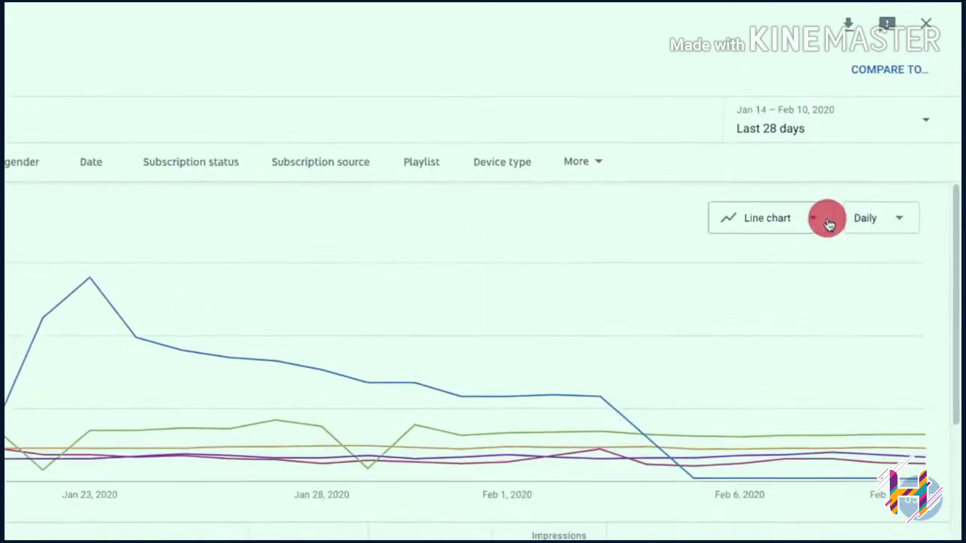
left_click(927, 154)
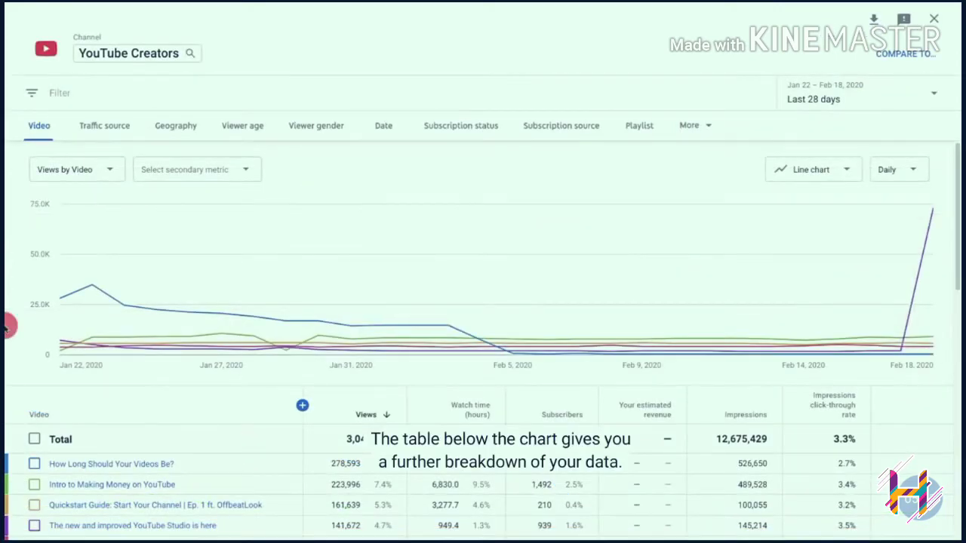
Tick How Long Should Your Videos Be?, Intro to Making Money, Quickstart Guide and new YouTube Studio rows
scroll(483, 339, "down", 1)
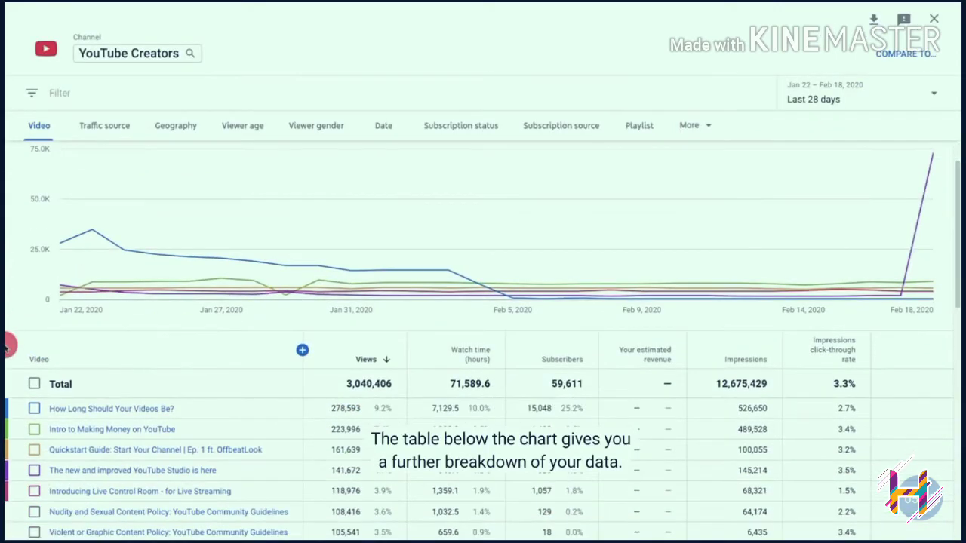
left_click(34, 408)
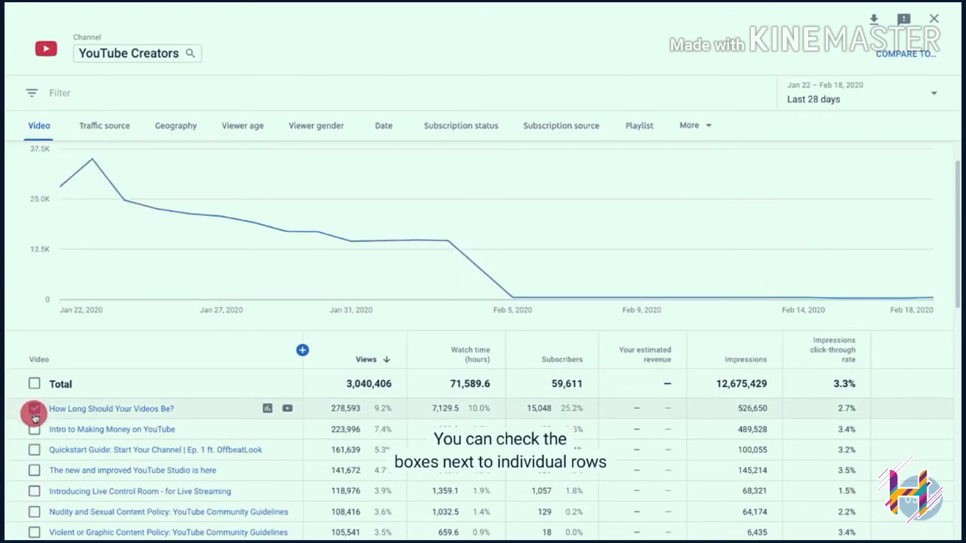
left_click(34, 430)
left_click(34, 450)
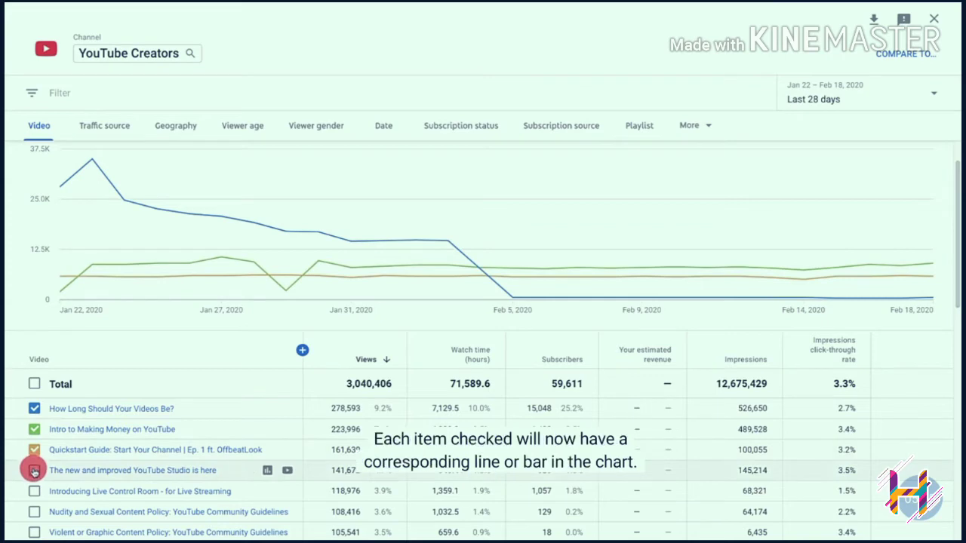
left_click(34, 470)
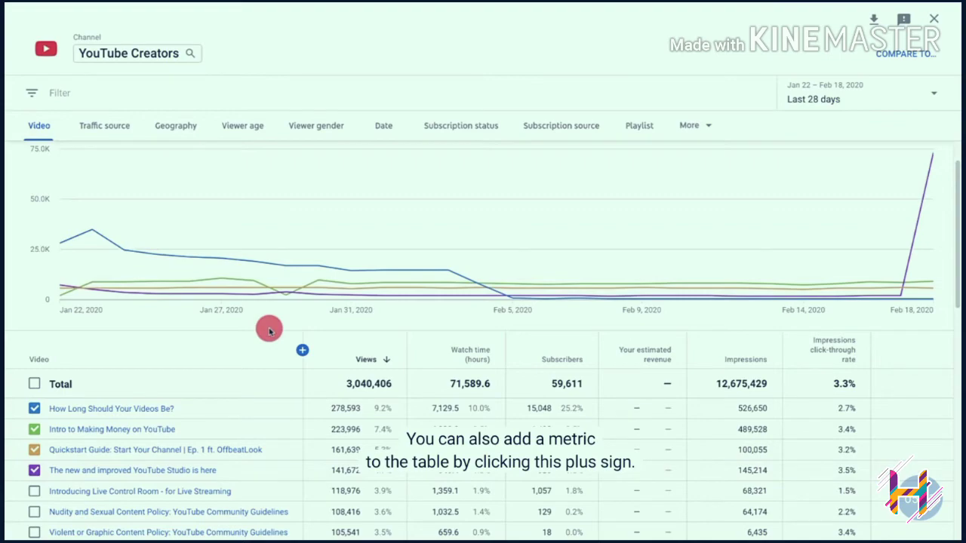
left_click(300, 352)
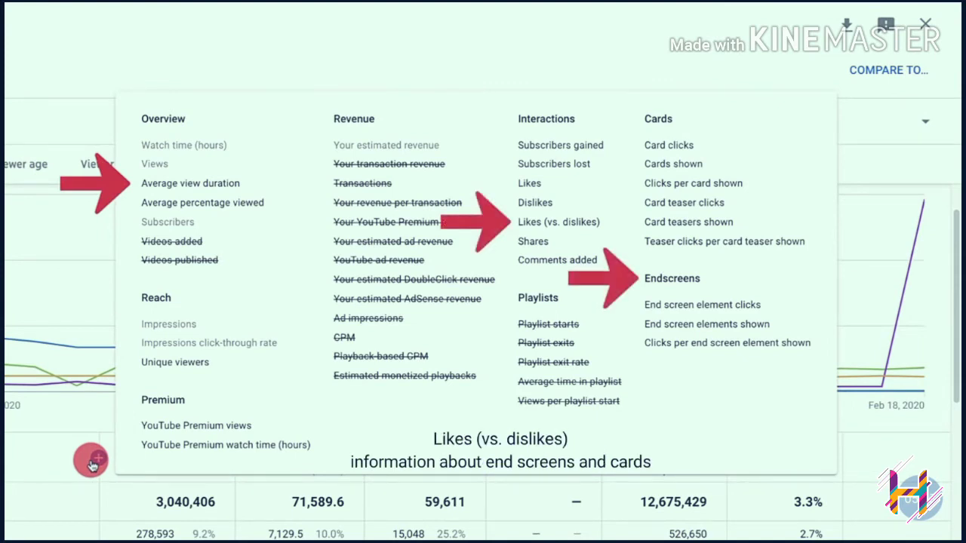
left_click(163, 370)
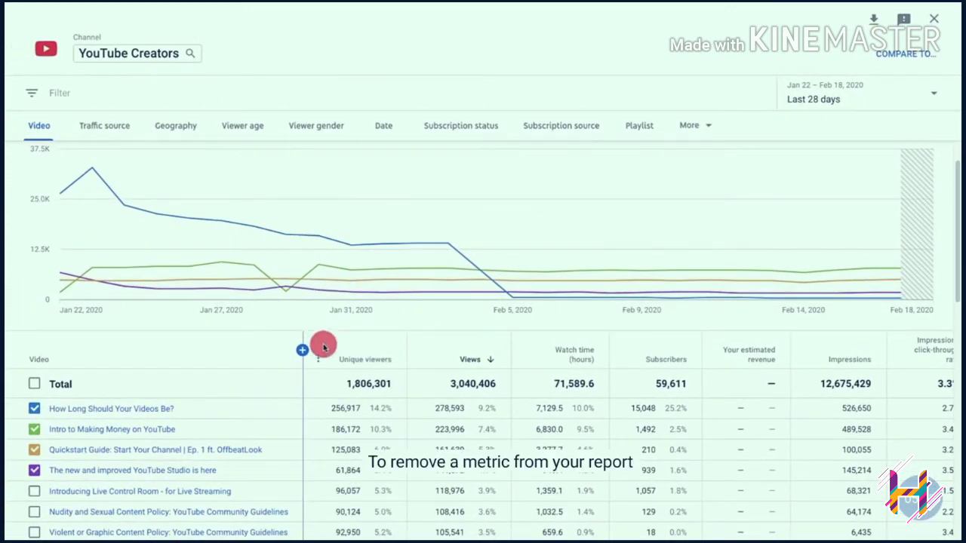
left_click(319, 364)
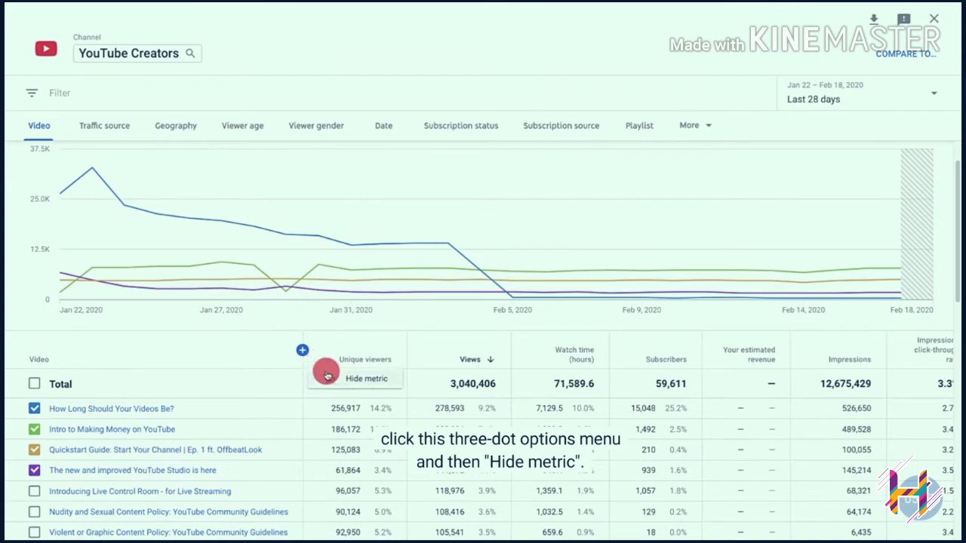
left_click(327, 383)
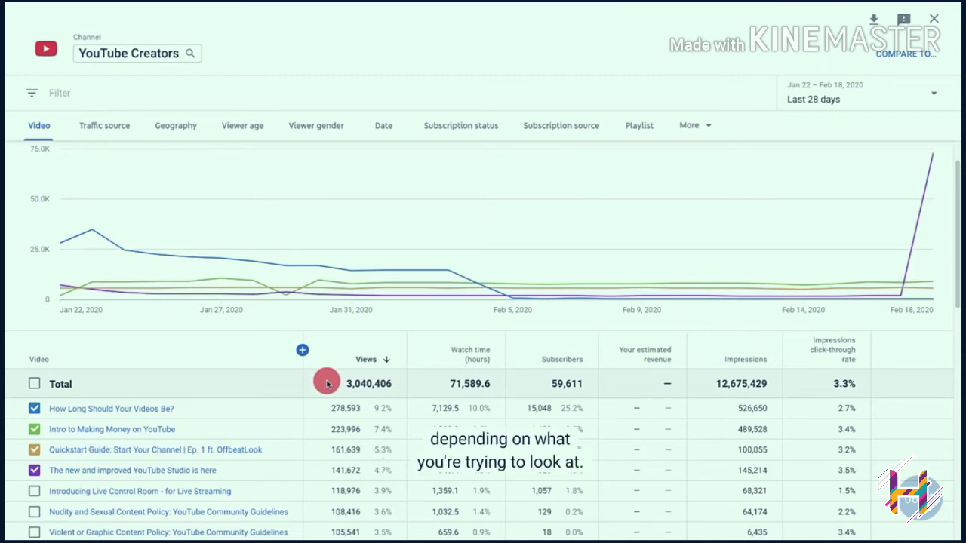
Break How Long Should Your Videos Be? down by traffic source and drill into YouTube search
mouse_move(123, 411)
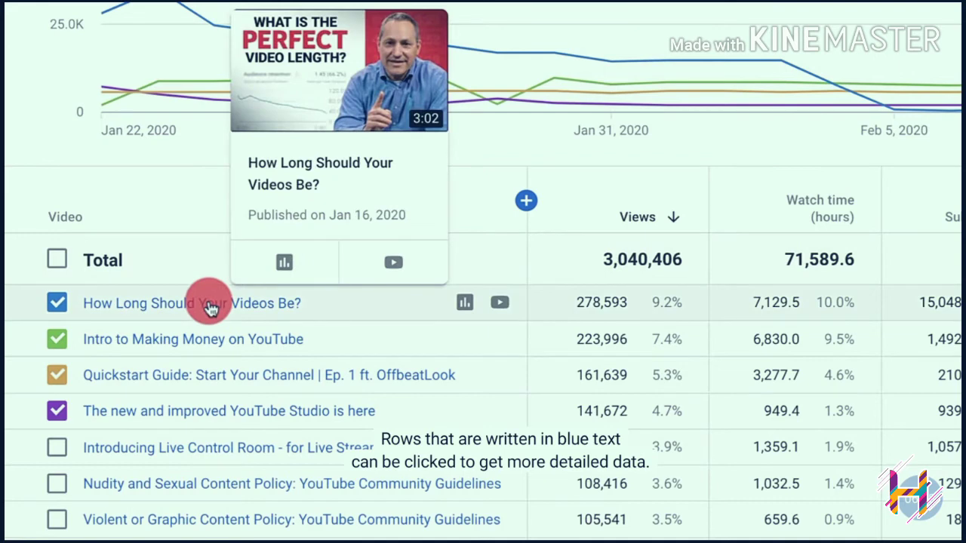
left_click(209, 304)
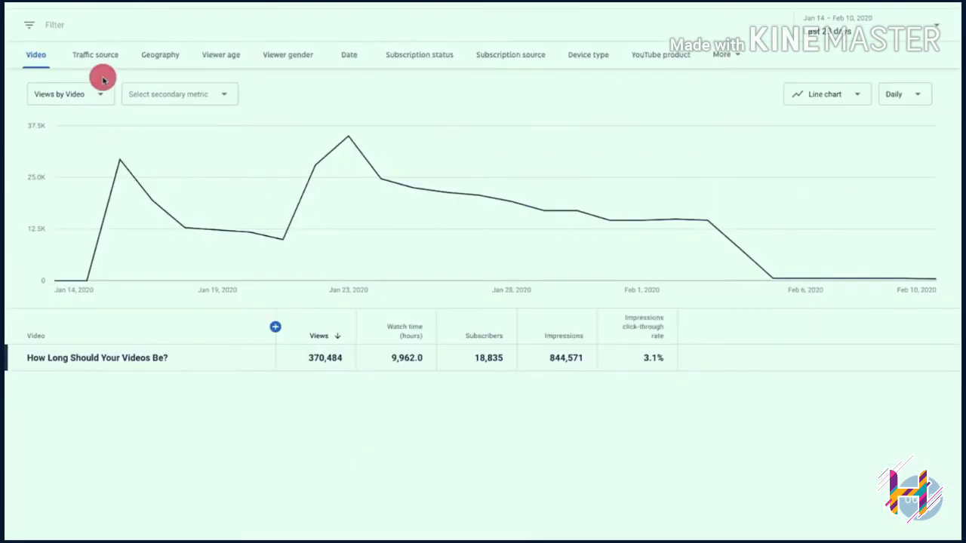
left_click(94, 57)
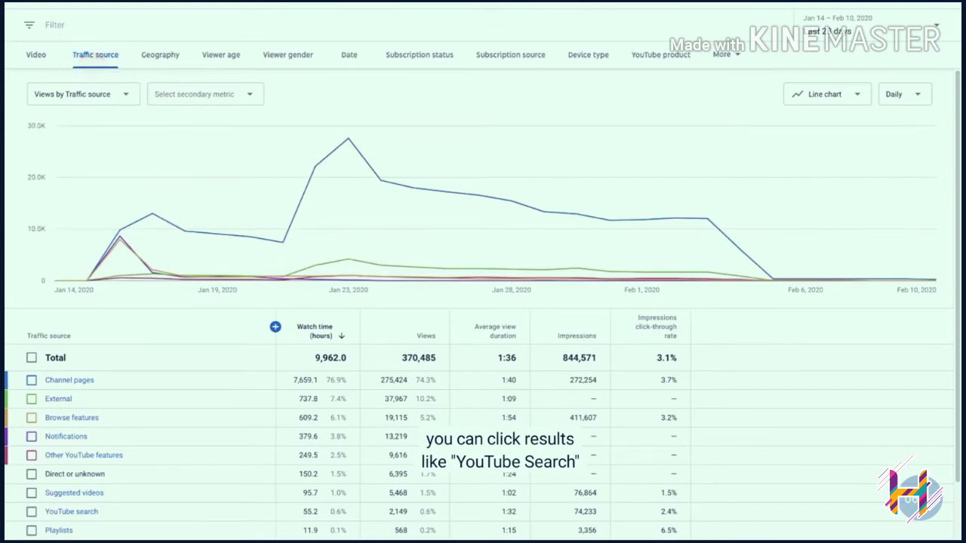
scroll(87, 509, "down", 1)
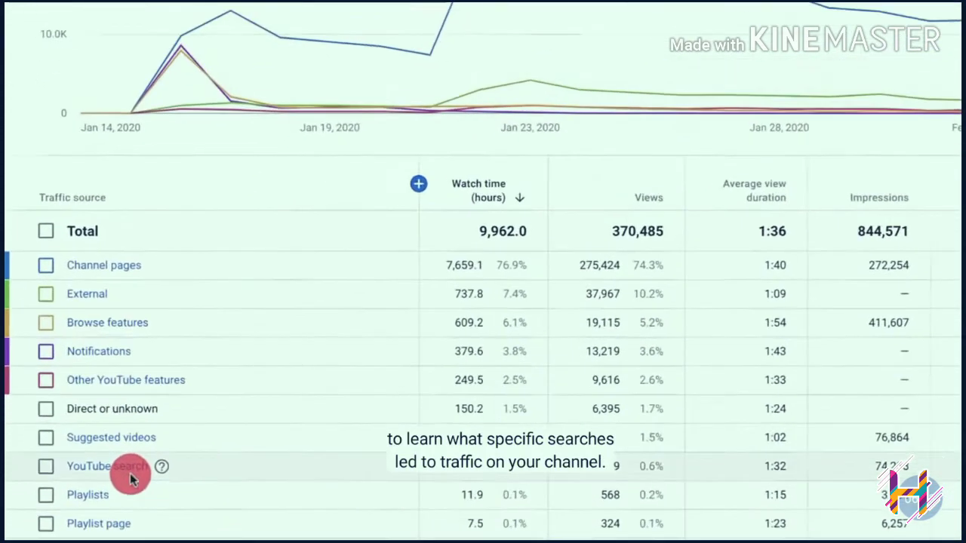
left_click(84, 509)
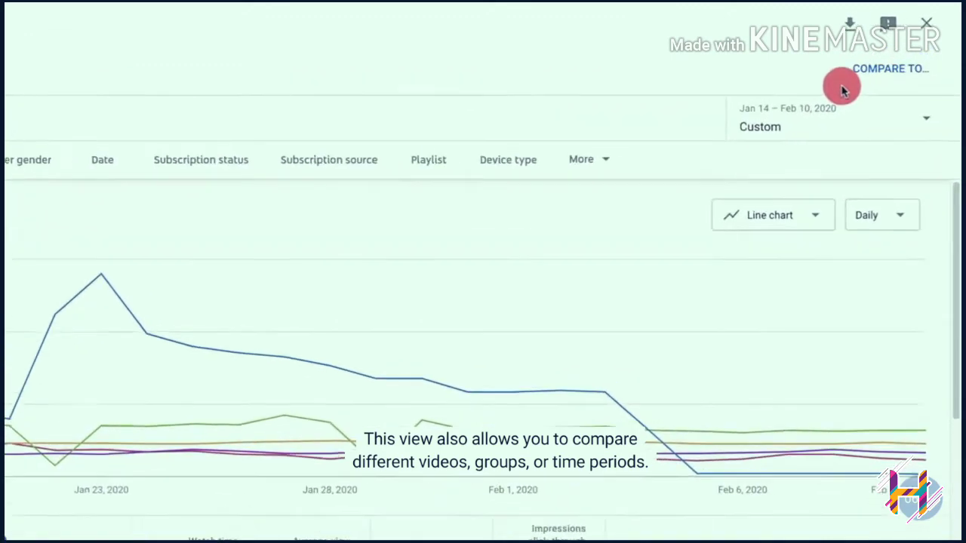
Compare year-over-year with a Last 90 days comparison range, then bring up export options
left_click(851, 89)
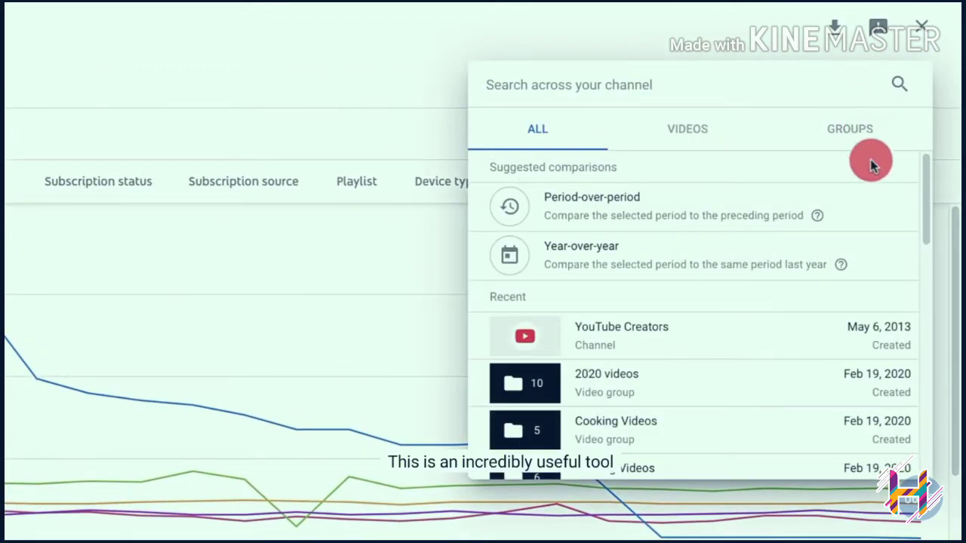
left_click(888, 250)
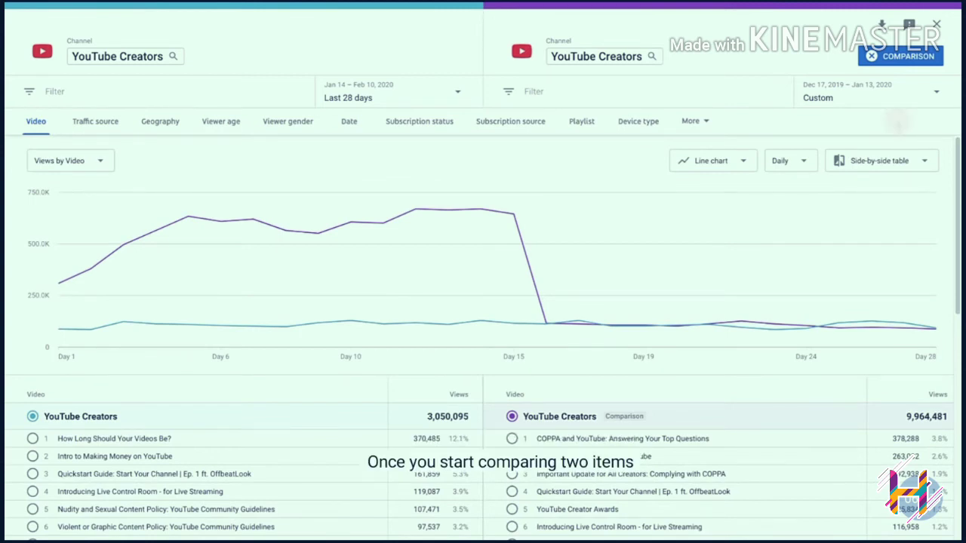
left_click(935, 93)
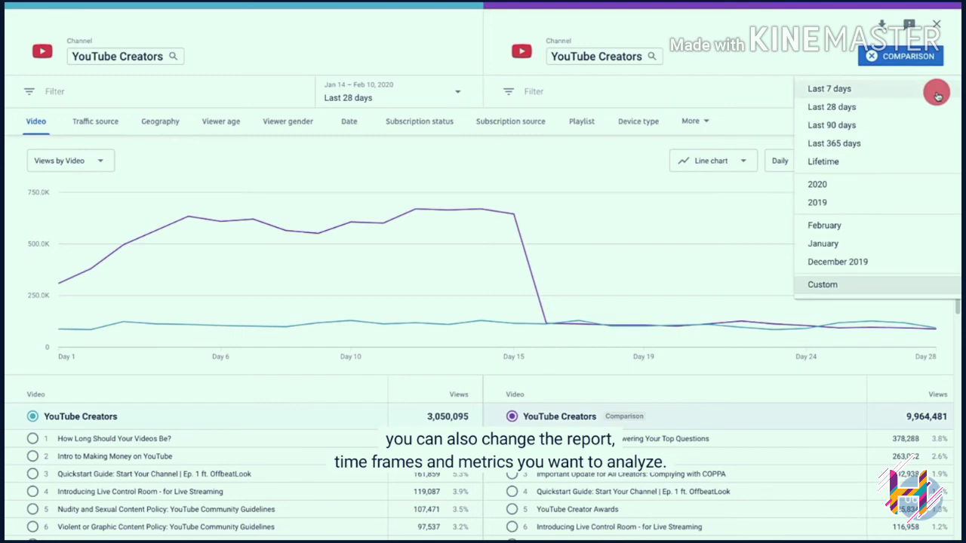
left_click(927, 125)
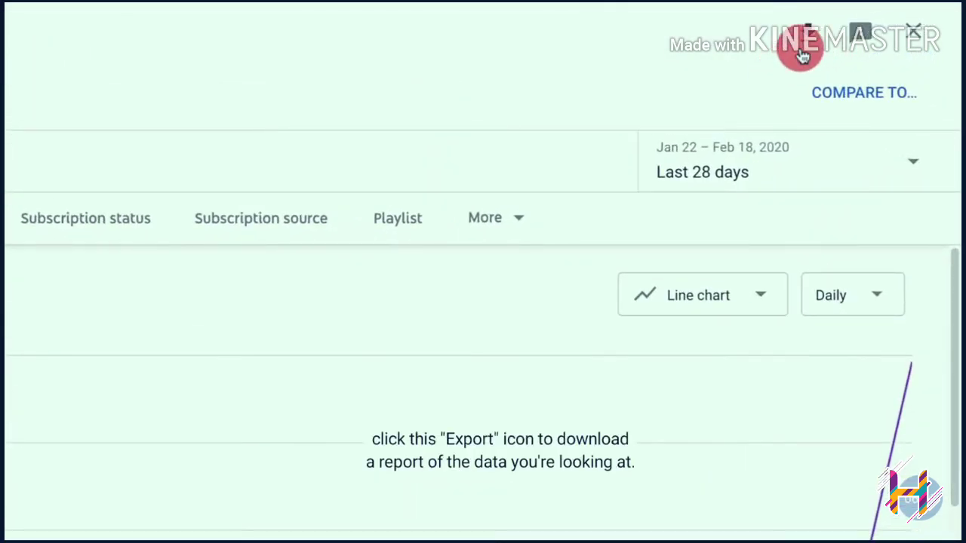
left_click(804, 47)
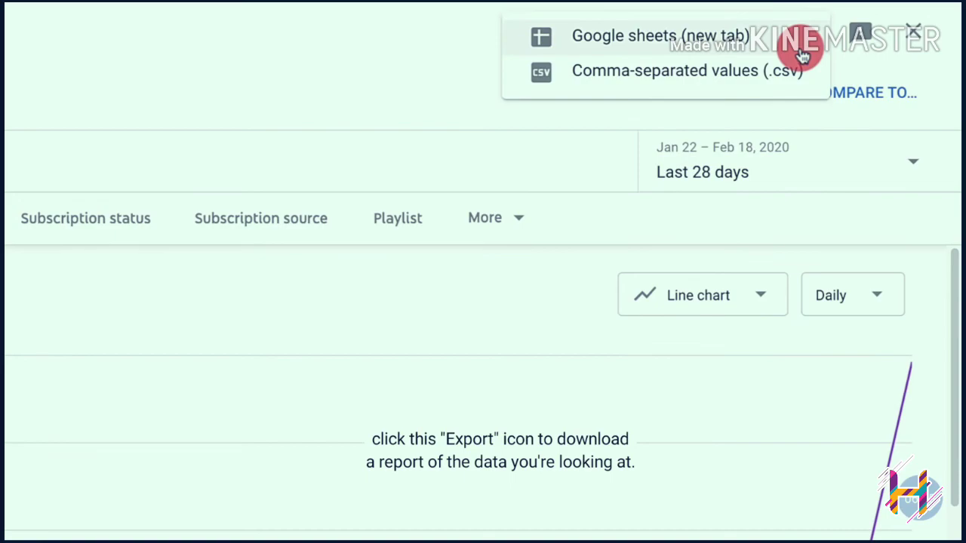